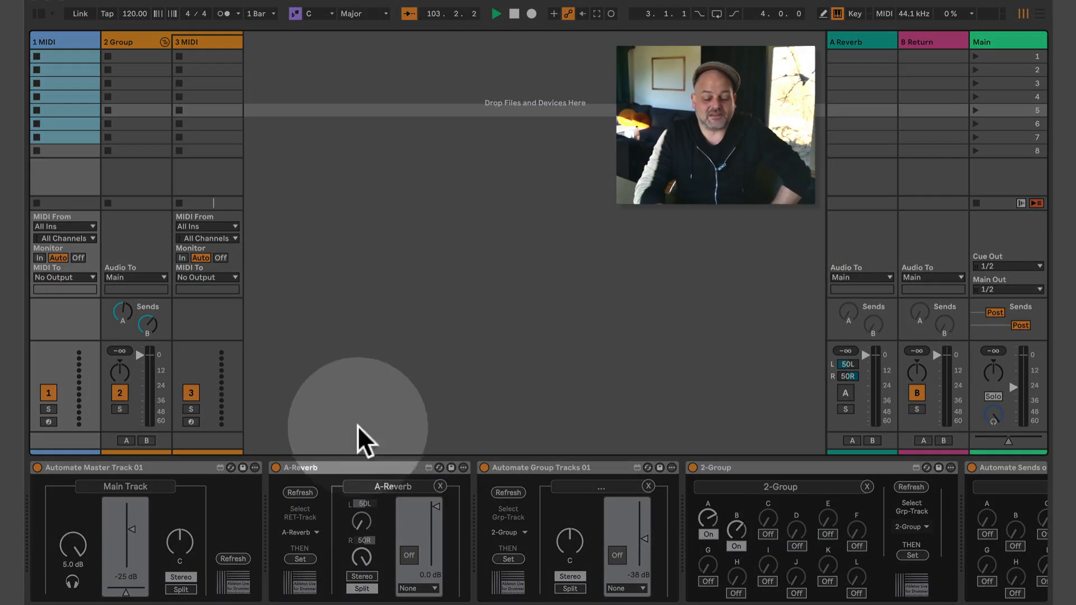
Lower the A-Reverb return to about -39 dB, switch it on, and set a single stereo pan.
left_click(371, 469)
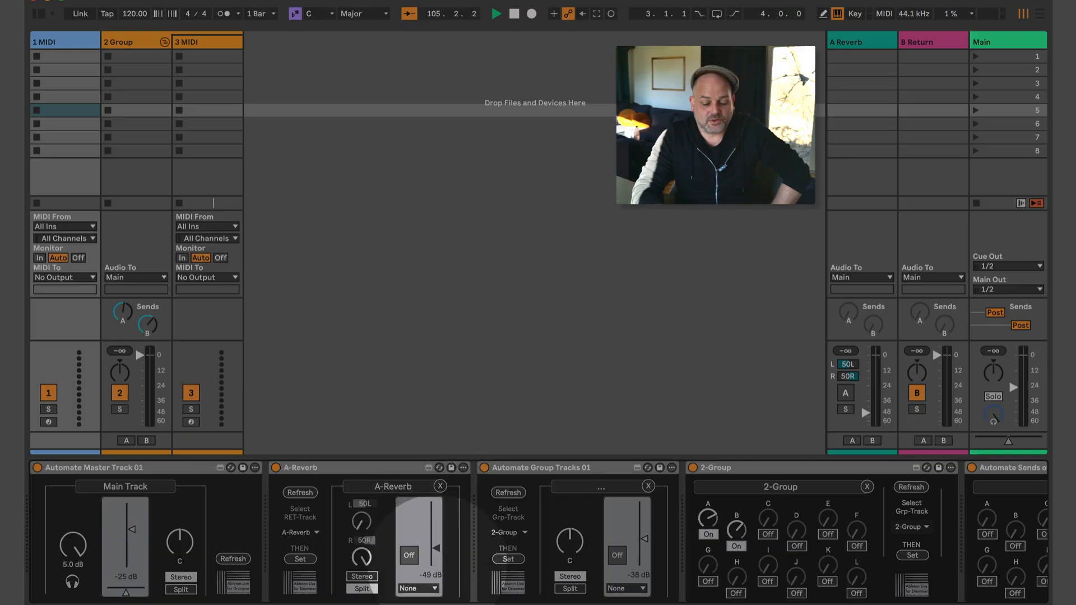
left_click_drag(437, 506, 434, 529)
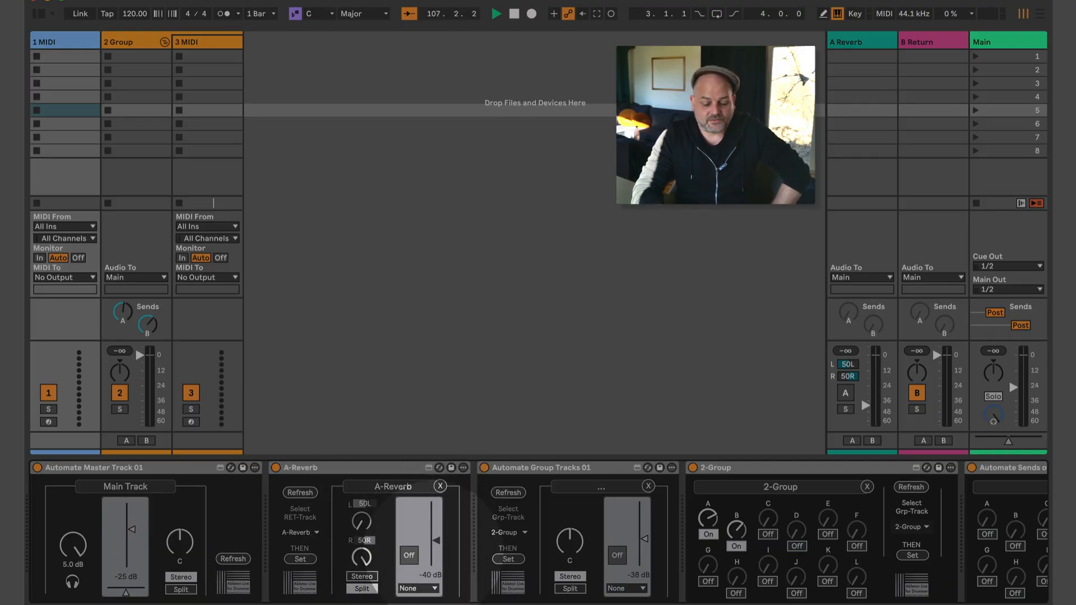
left_click_drag(429, 528, 423, 540)
left_click(409, 554)
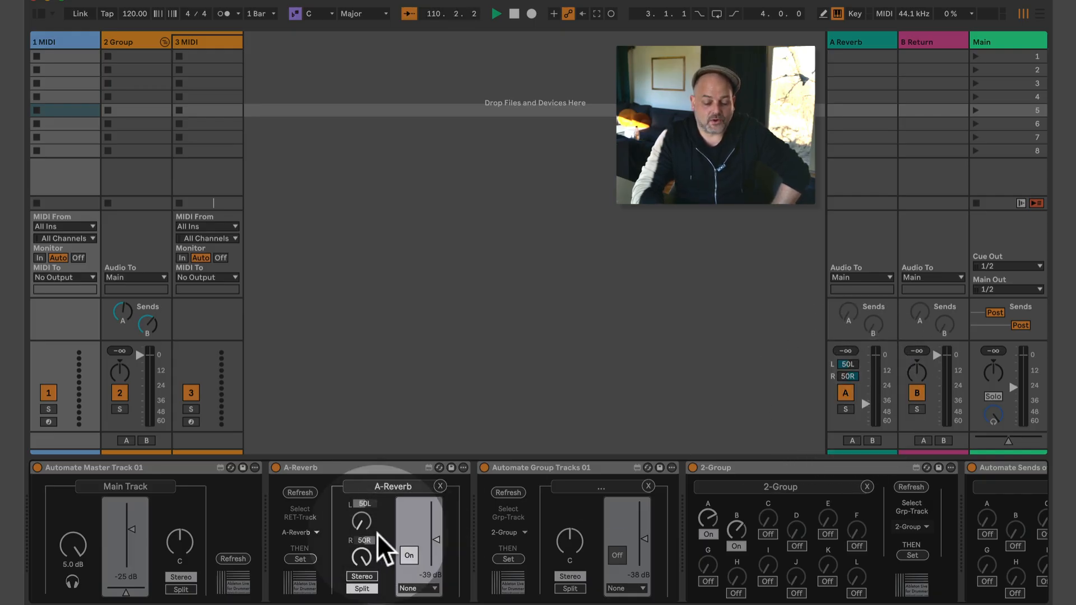
left_click(363, 576)
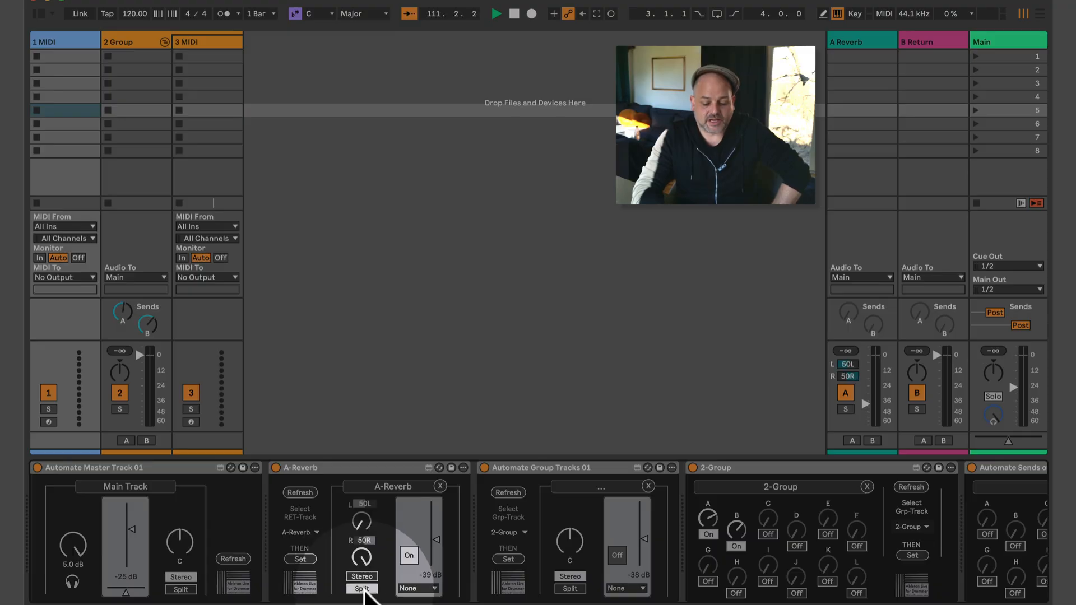
mouse_move(363, 537)
left_mouse_down()
mouse_move(363, 560)
mouse_move(362, 533)
left_mouse_up()
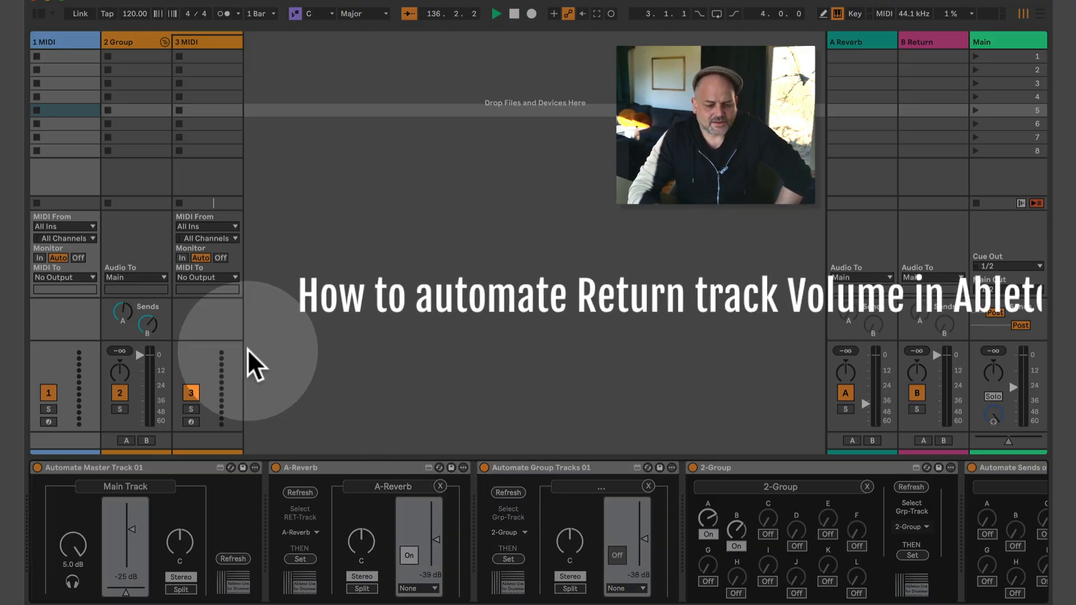
Fold the Automate Master Track, Automate Group Tracks, 2-Group and Automate Sends devices.
double_click(166, 466)
double_click(355, 468)
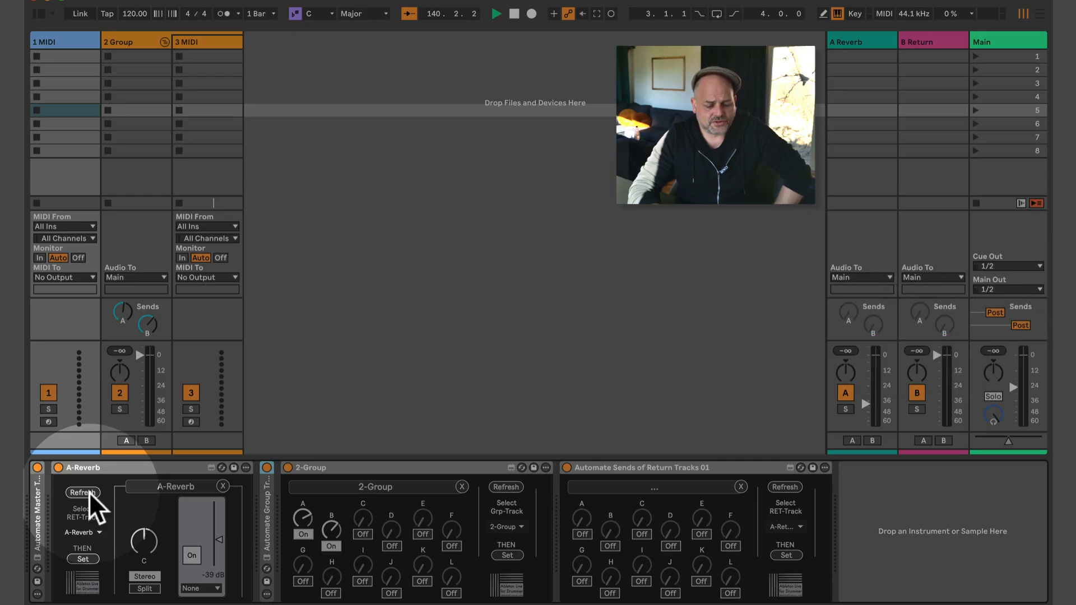
double_click(305, 468)
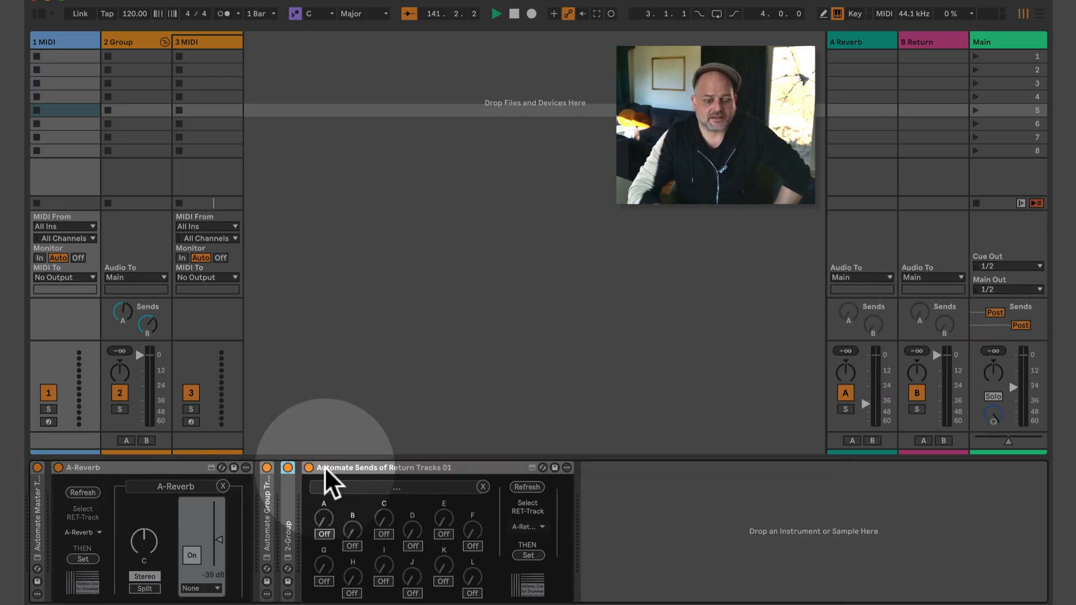
double_click(361, 462)
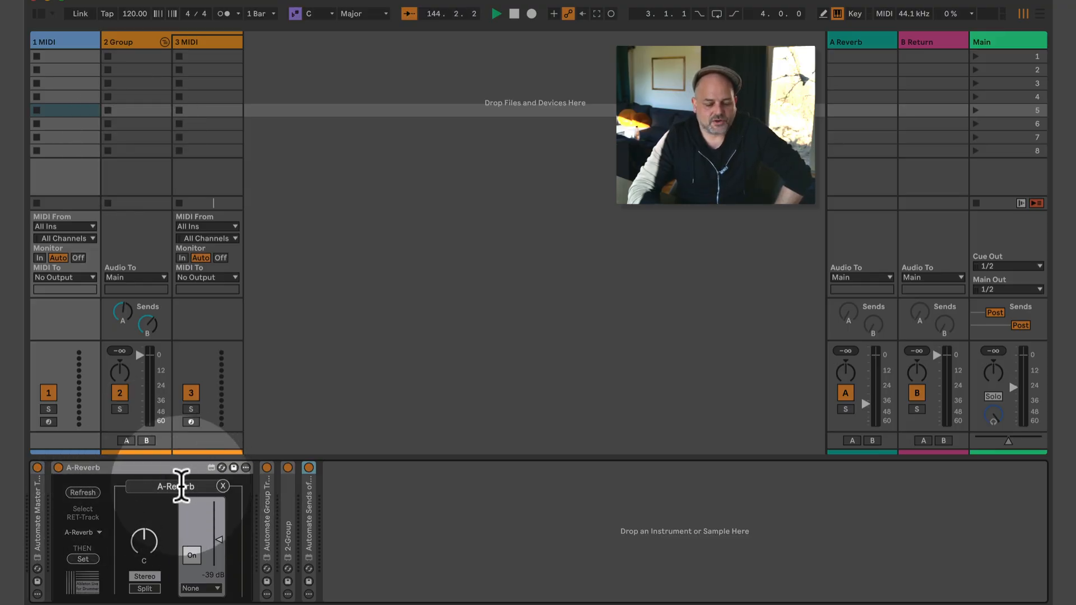
Insert C Return and D Return after B Return, then go back to 1 MIDI's devices.
left_click(930, 42)
key("super+alt+t")
key("super+alt+t")
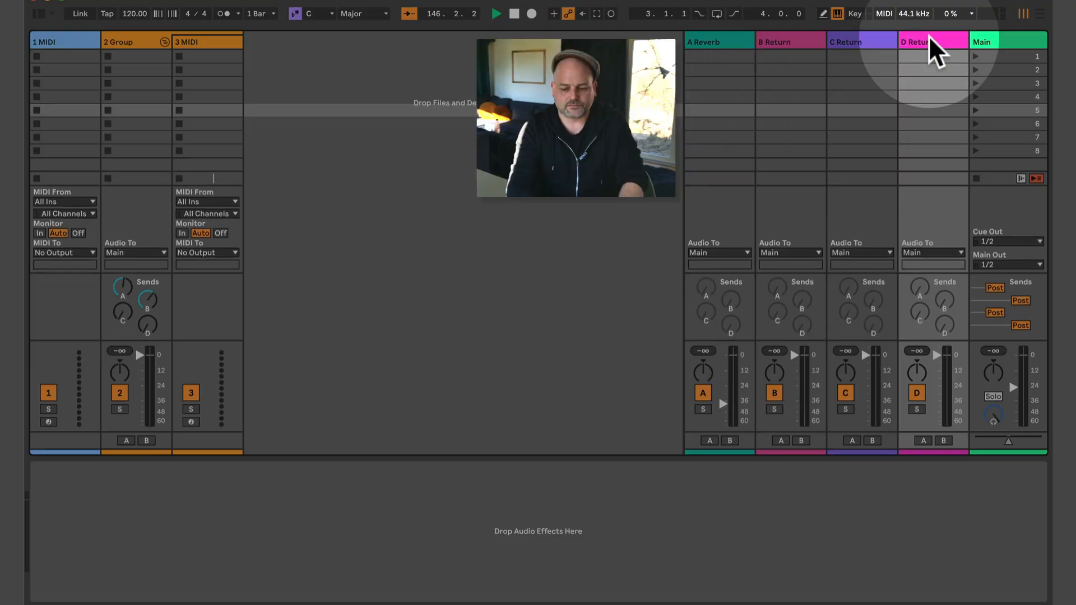
left_click(58, 41)
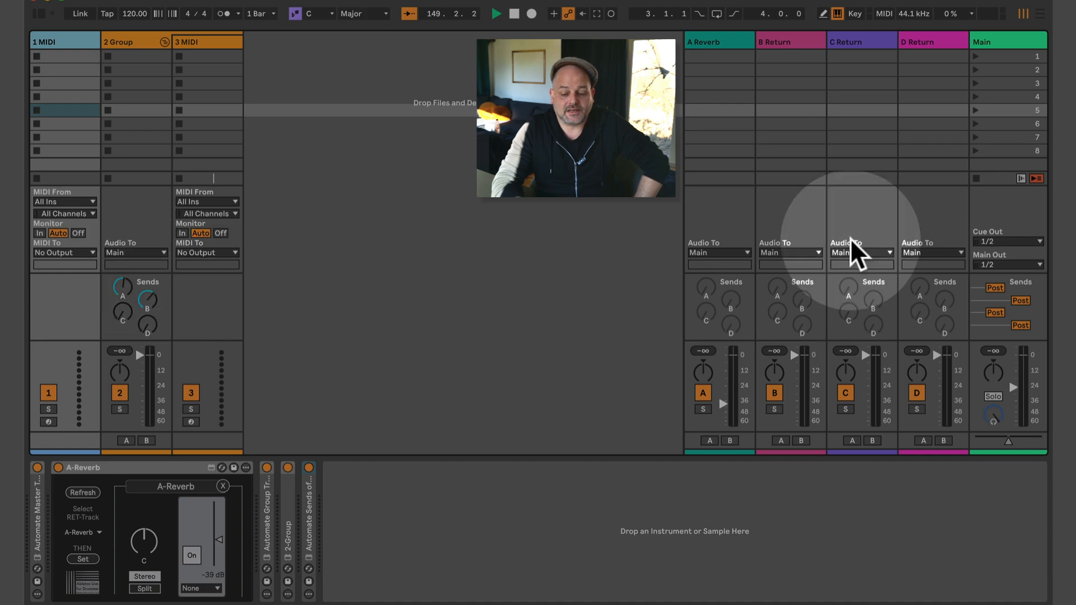
left_click(923, 40)
left_click(53, 42)
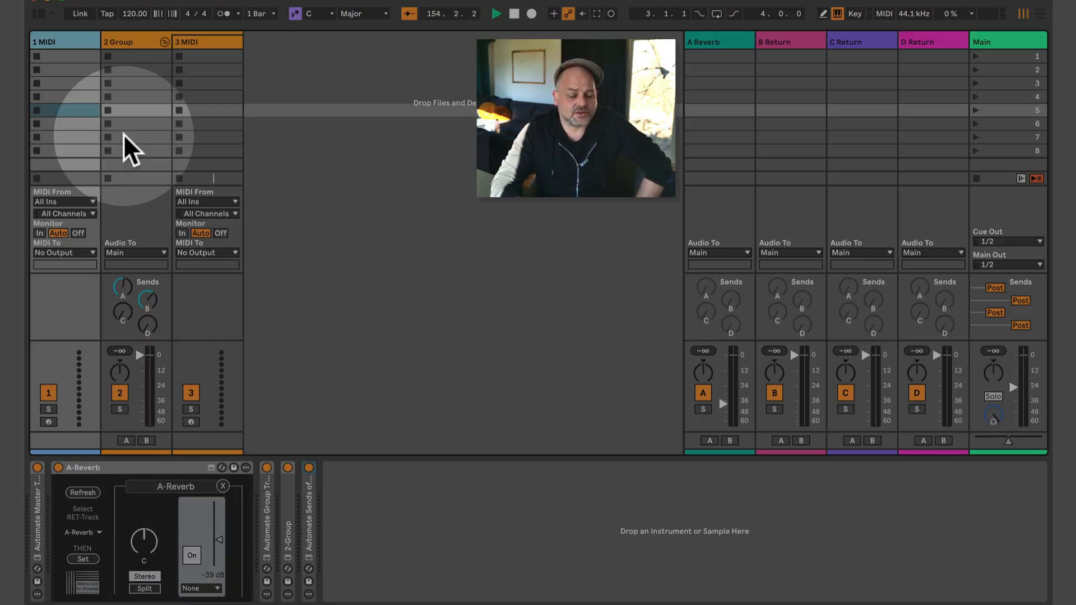
Add an empty clip in 1 MIDI slot 5 and retarget the device from A-Reverb to D-Return at -10 dB.
double_click(69, 109)
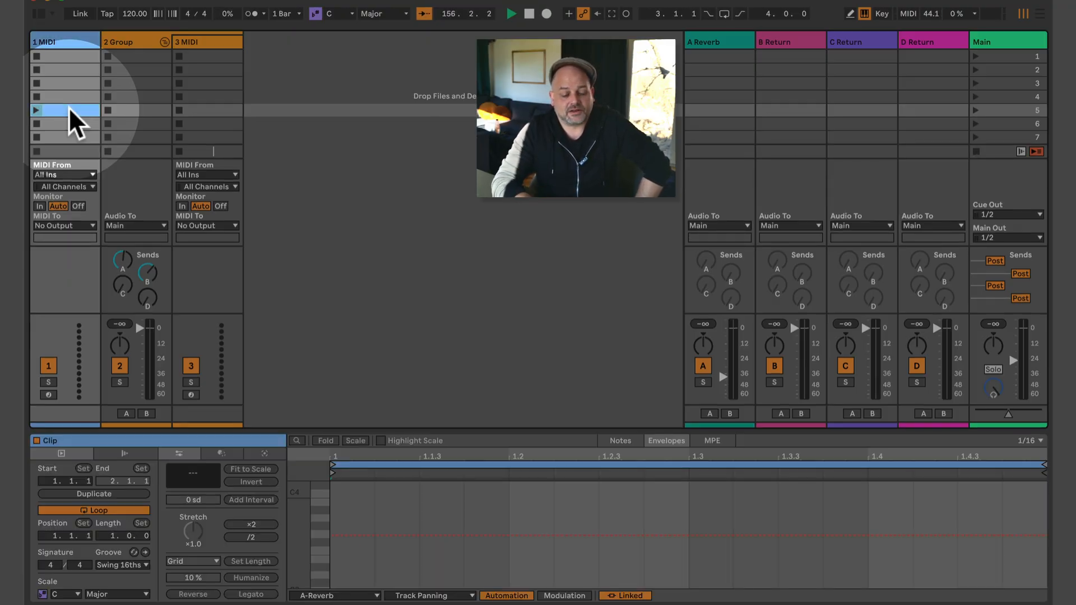
left_click(64, 36)
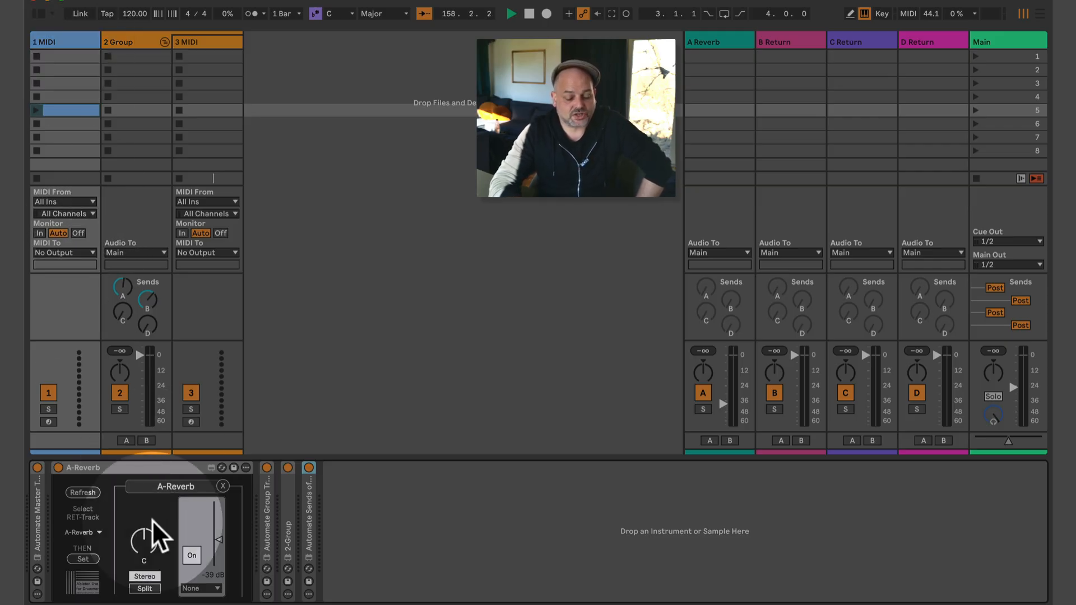
left_click(223, 486)
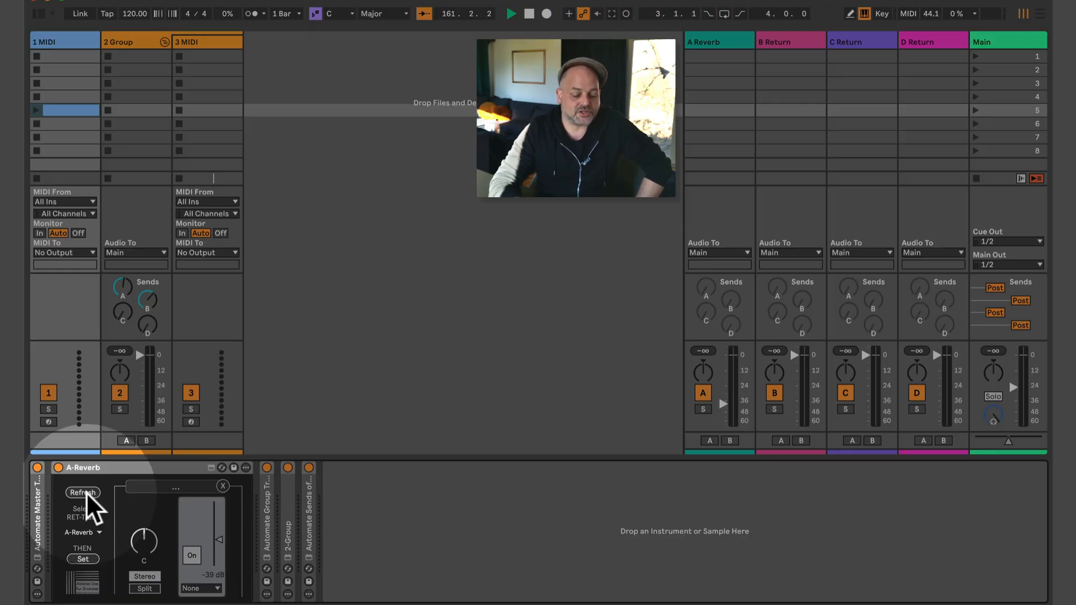
left_click(87, 532)
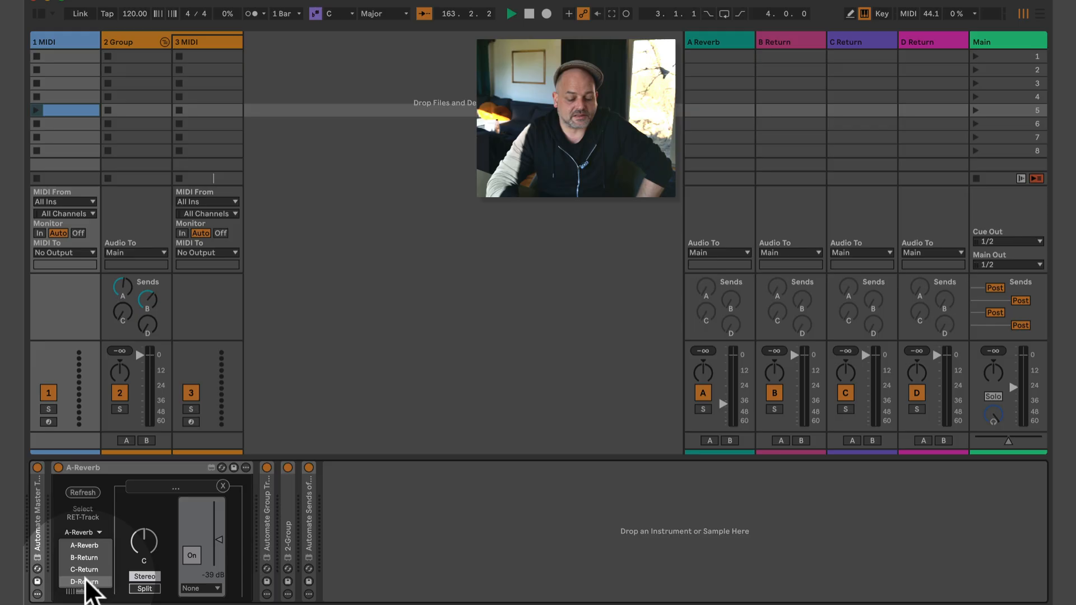
left_click(99, 583)
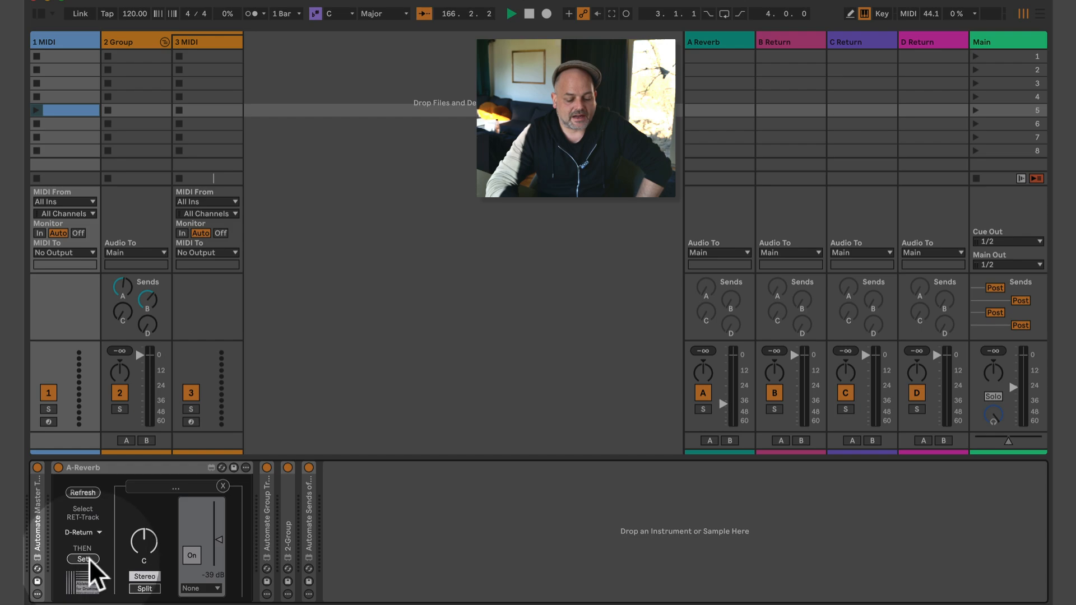
left_click(90, 558)
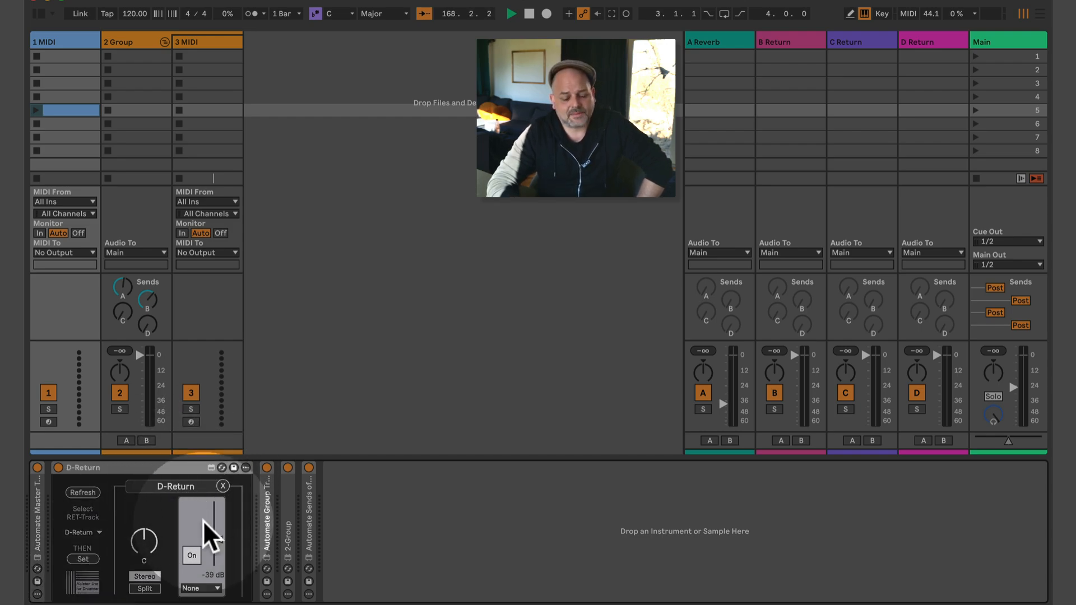
left_click_drag(218, 548, 219, 514)
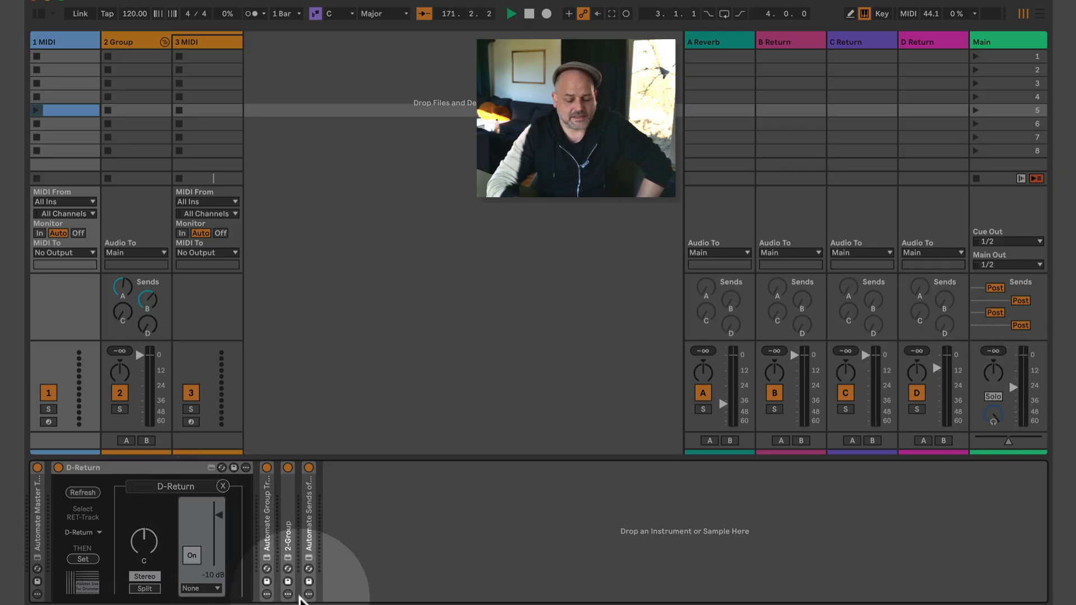
Open the slot 5 clip's envelope editor on D-Return Volume.
left_click(75, 109)
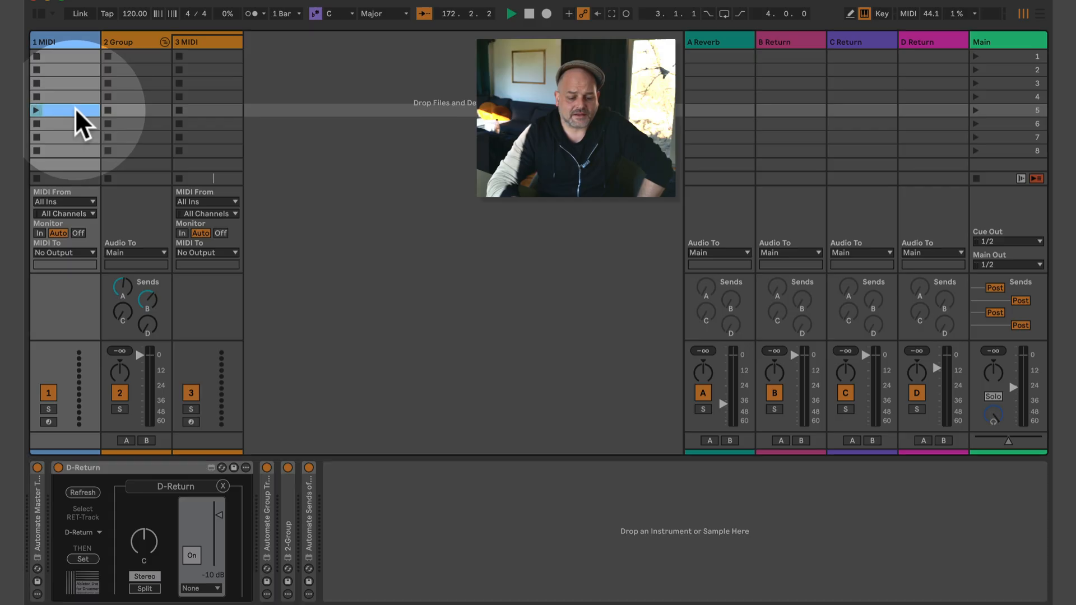
double_click(75, 108)
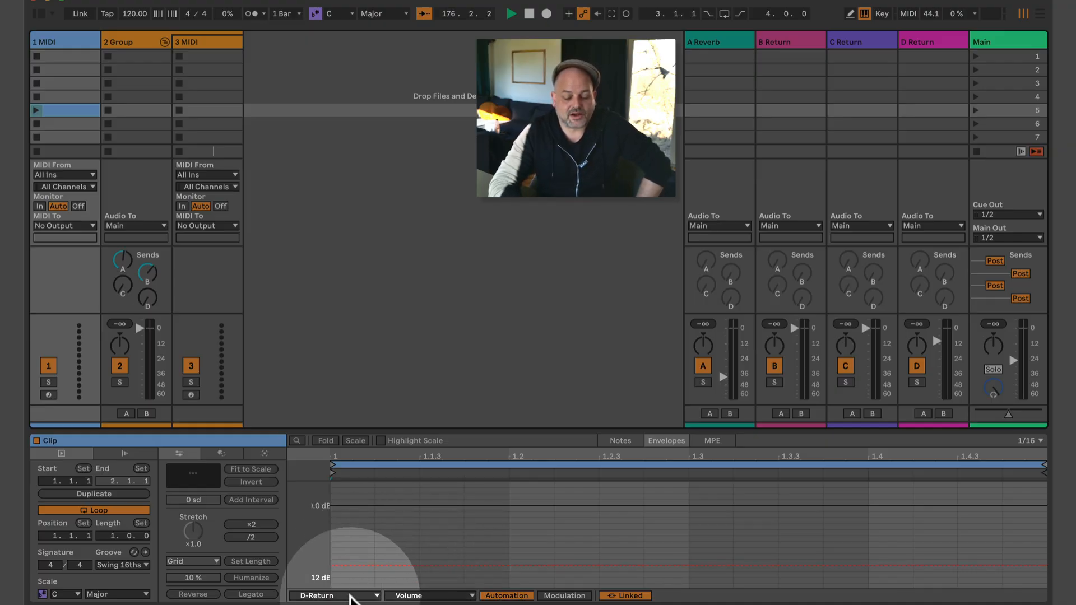
left_click(349, 595)
left_click(352, 596)
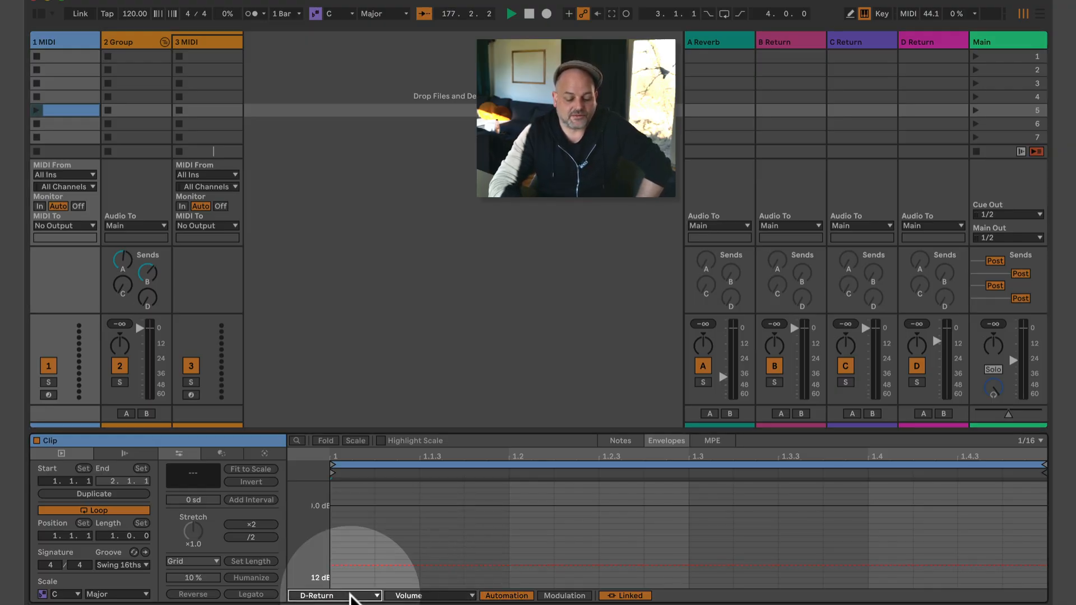
left_click(359, 597)
left_click(412, 595)
left_click(418, 596)
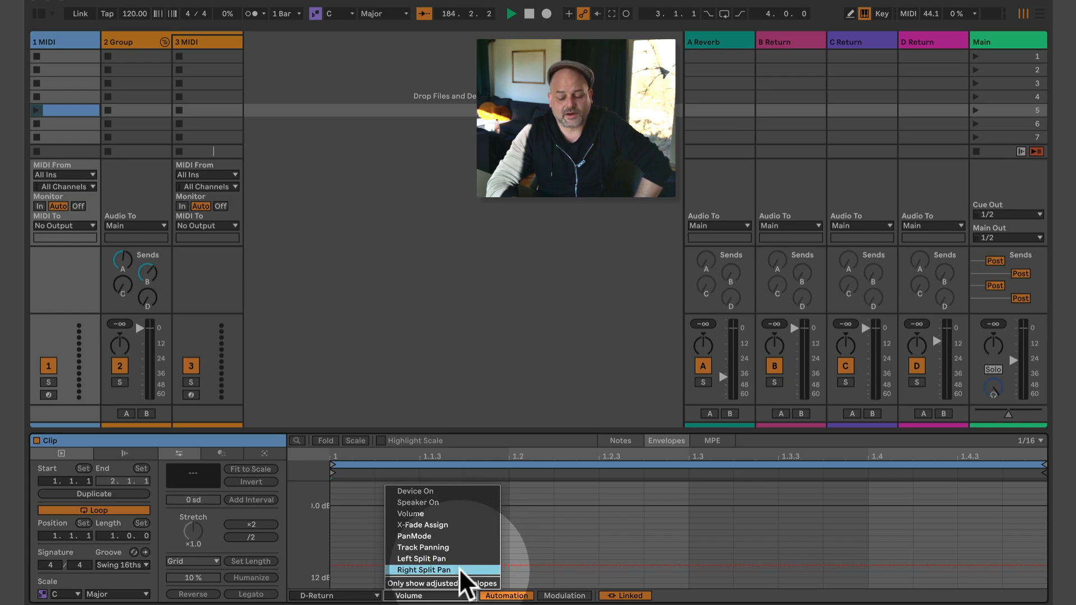
left_click(443, 595)
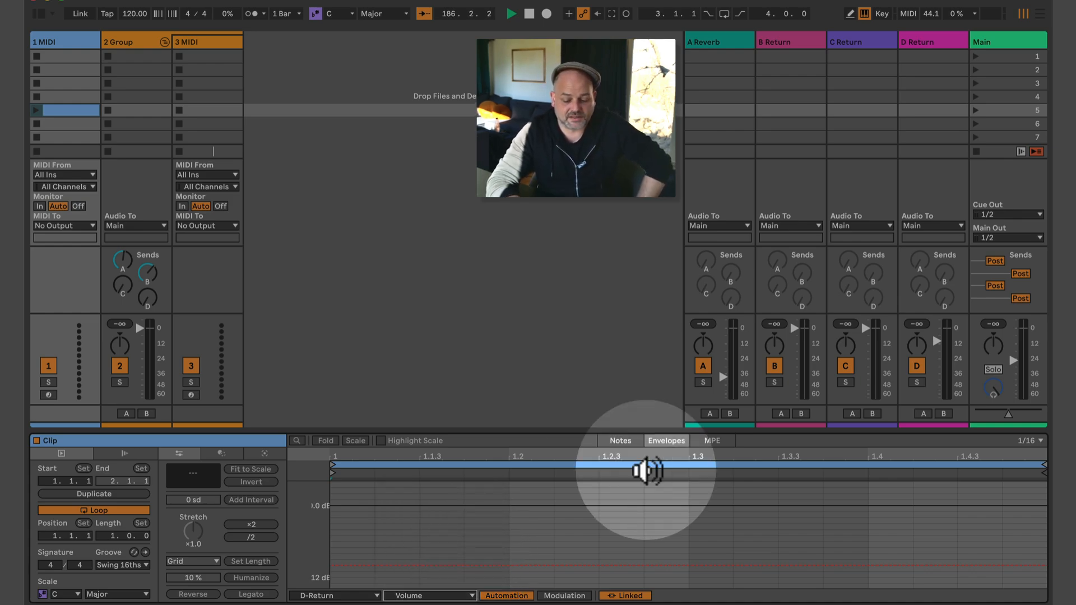
Draw the volume envelope ramping up to 6.0 dB and launch the clip.
left_click(400, 562)
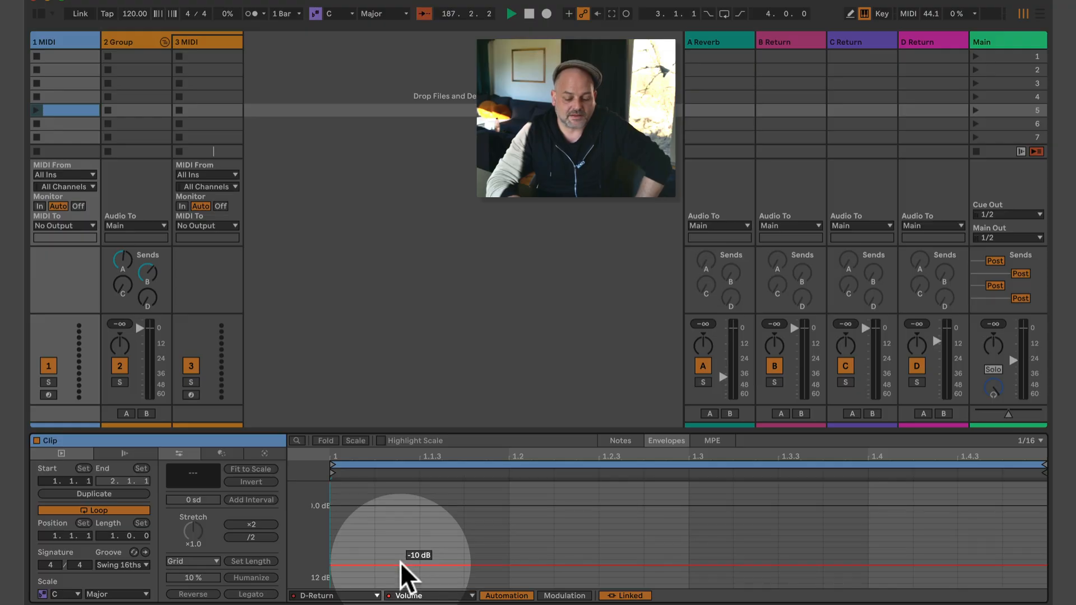
left_click_drag(449, 561, 958, 483)
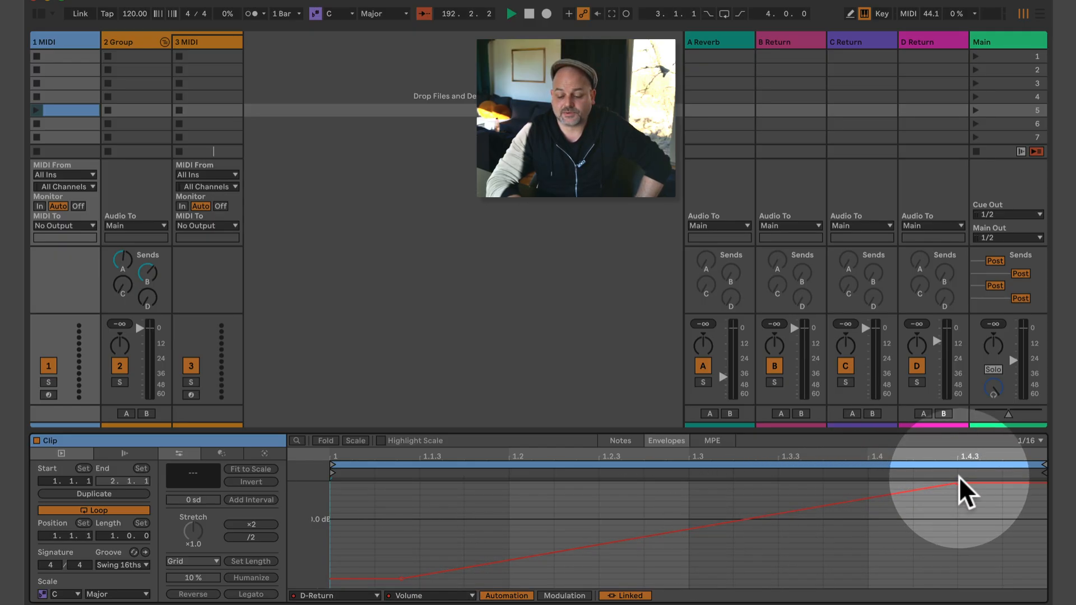
left_click(35, 107)
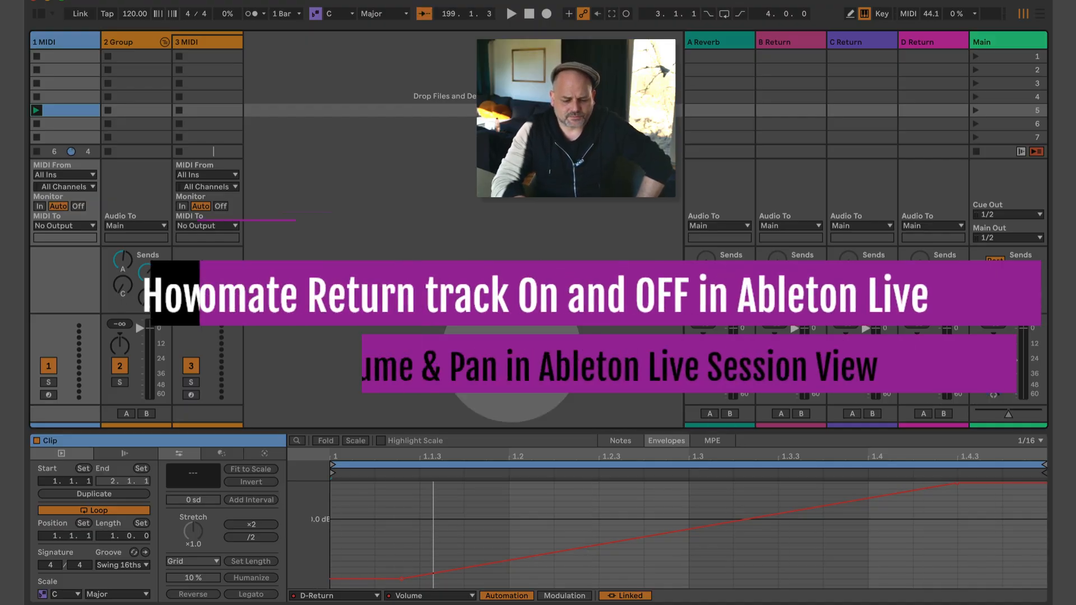
Create an empty clip in slot 6 of 1 MIDI and show its envelope editor.
double_click(77, 122)
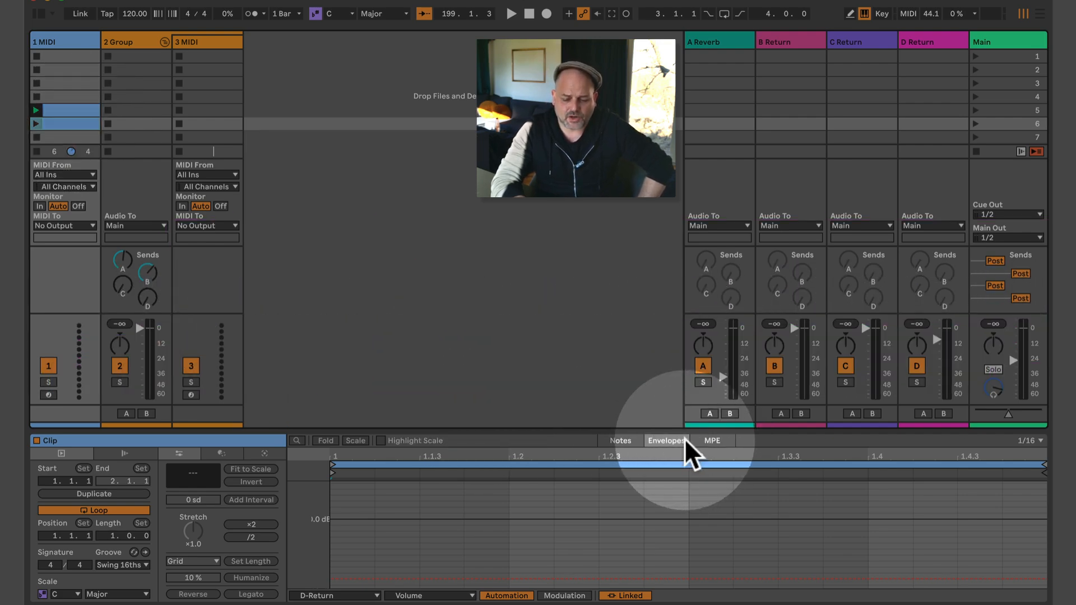
left_click(626, 443)
left_click(672, 437)
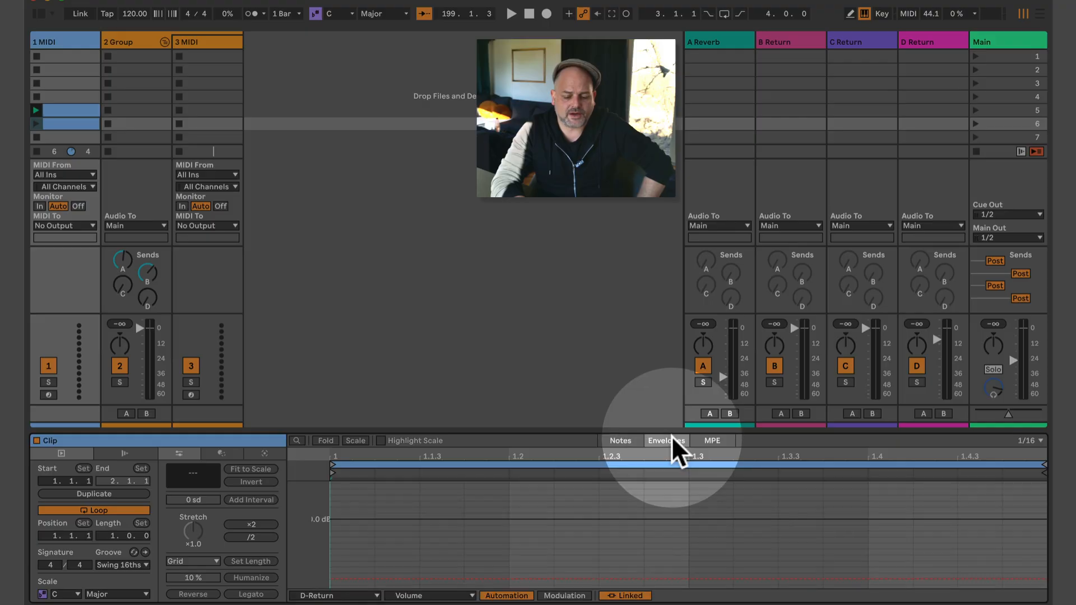
left_click(618, 441)
left_click(673, 438)
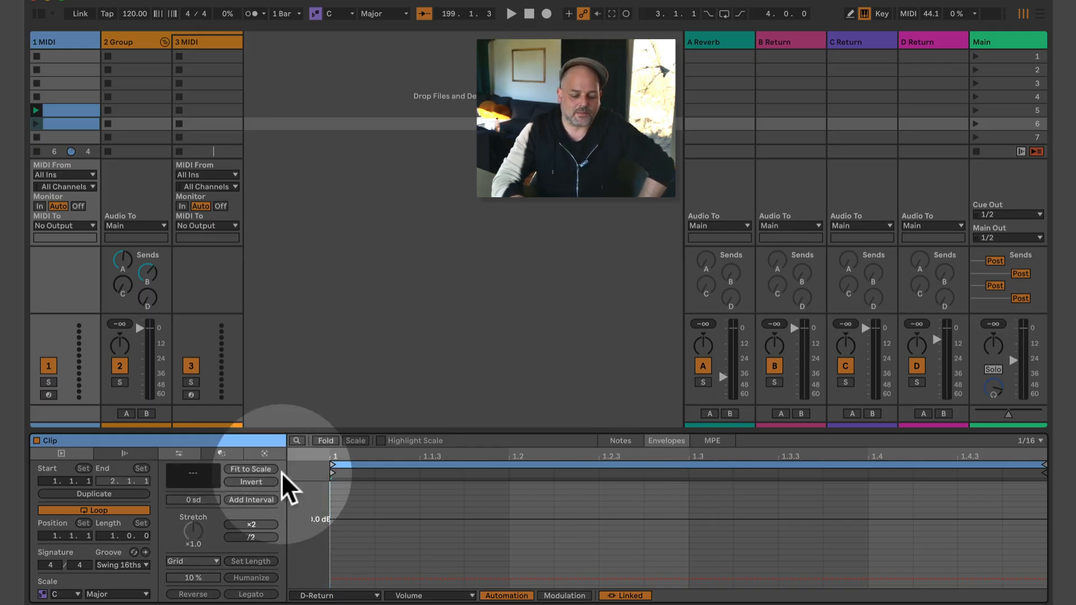
left_click(637, 441)
left_click(665, 442)
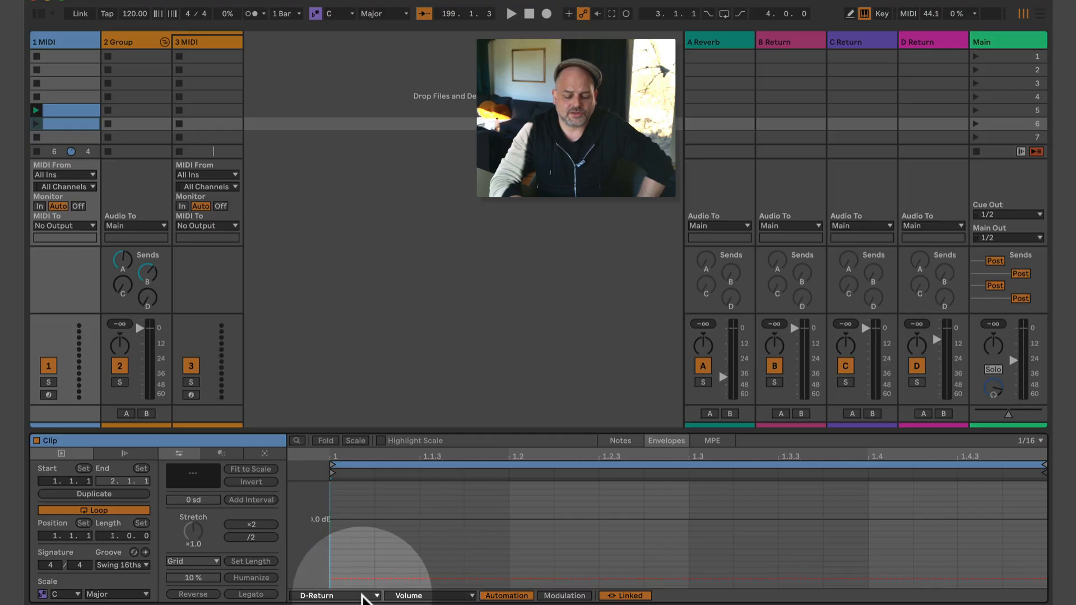
Choose D-Return's Speaker On as the envelope parameter.
left_click(362, 598)
left_click(408, 594)
left_click(422, 596)
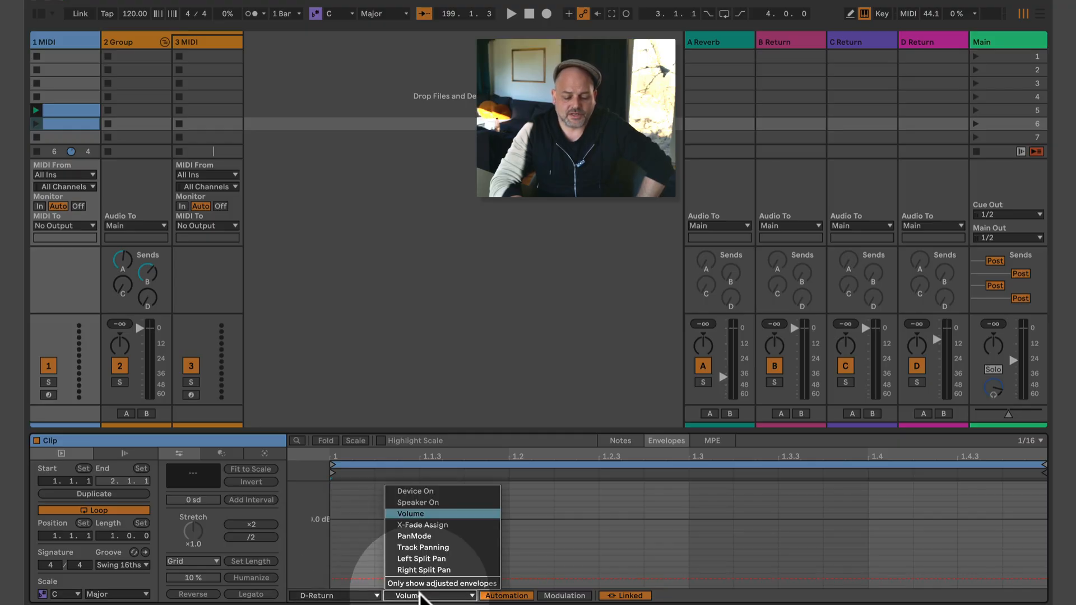
left_click(458, 503)
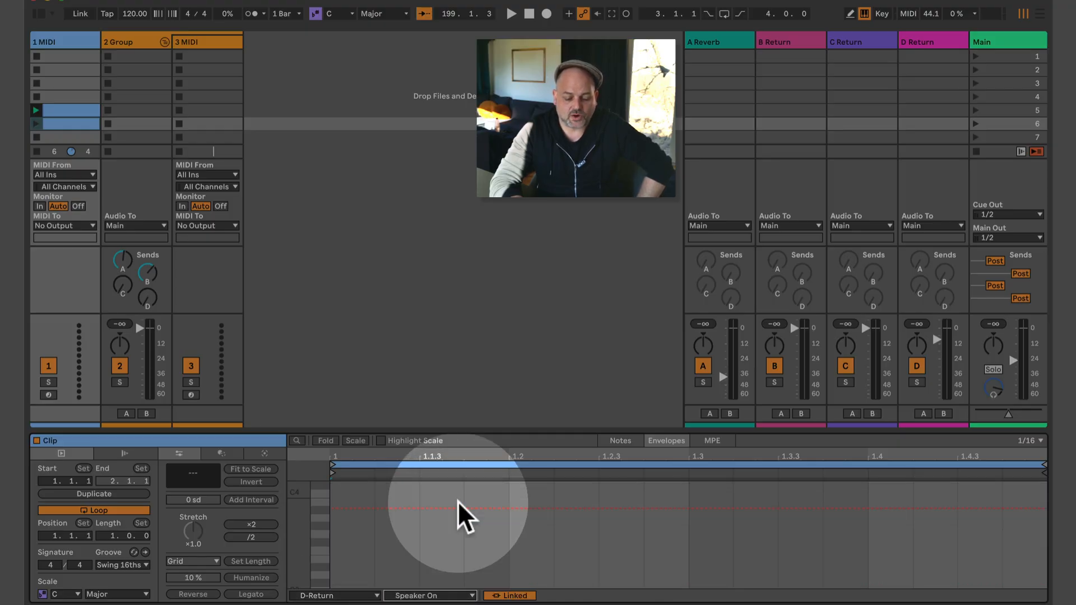
Make the Speaker On envelope start Off, switch On mid-bar, and drop to Off from 1.3.
left_click(406, 508)
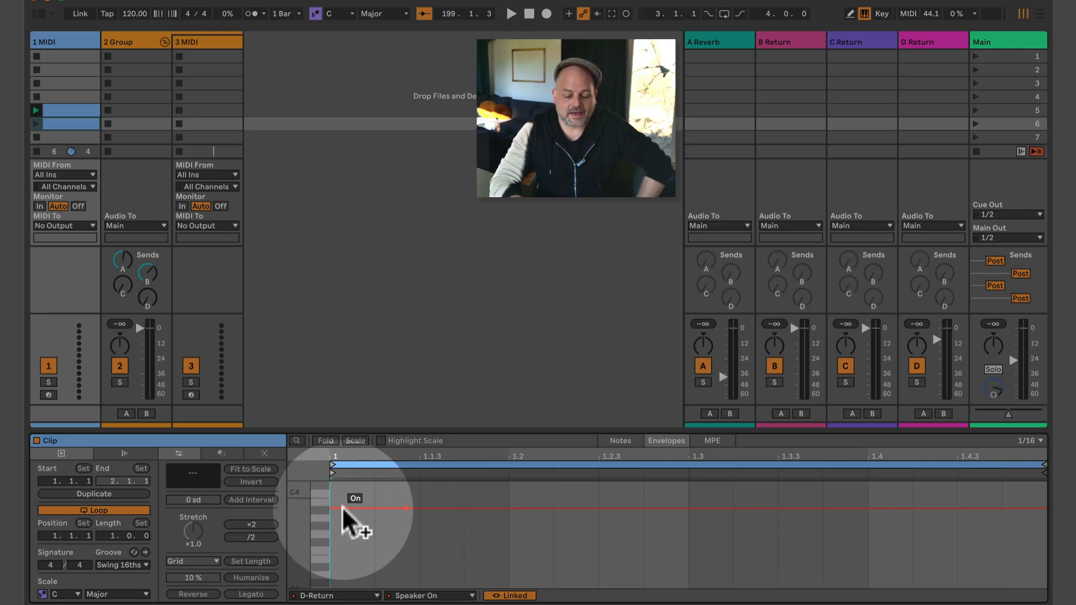
left_click_drag(342, 508, 343, 562)
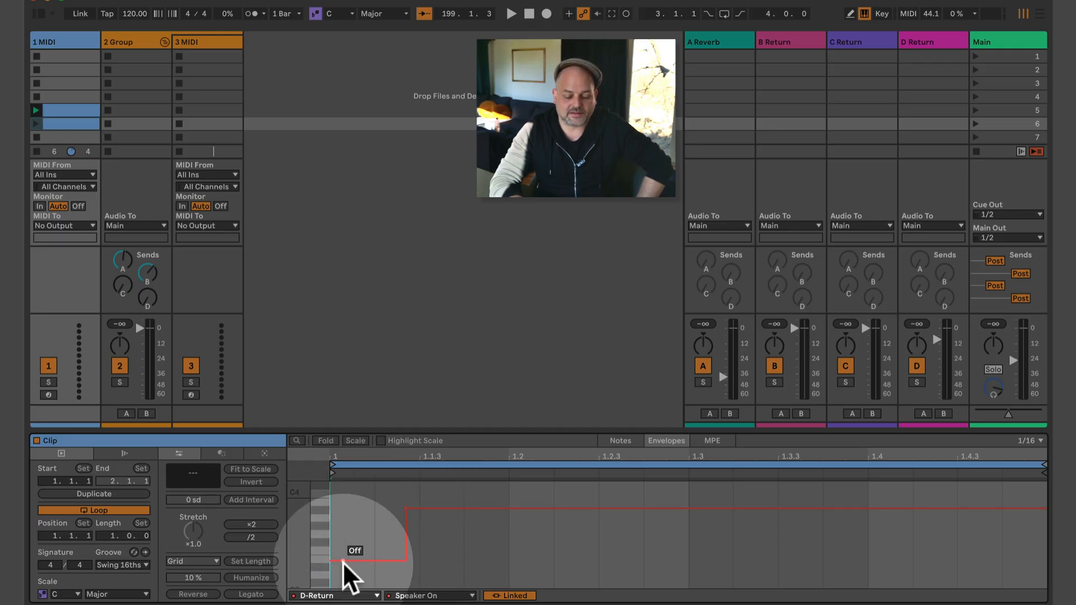
left_click(694, 508)
left_click_drag(723, 508, 725, 576)
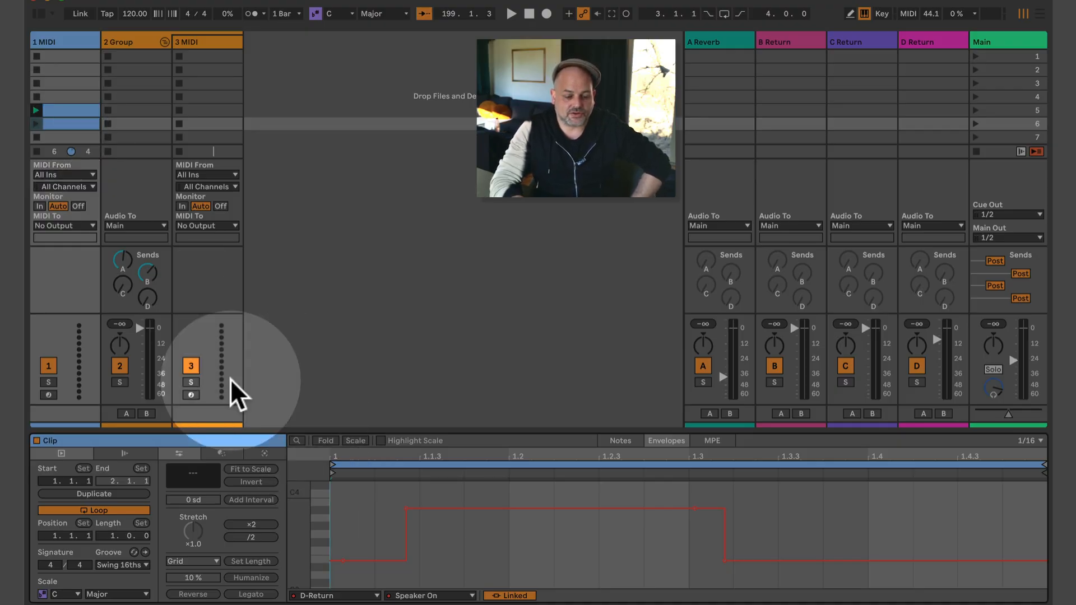
Launch the slot 6 clip and watch the D Return activator toggle on and off.
left_click(35, 123)
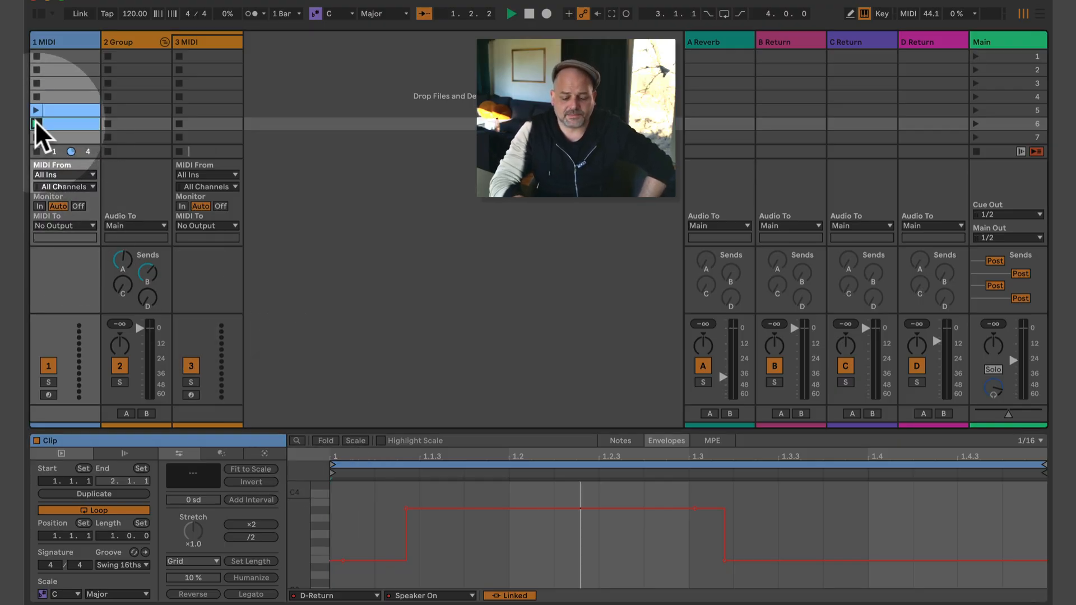
left_click(917, 365)
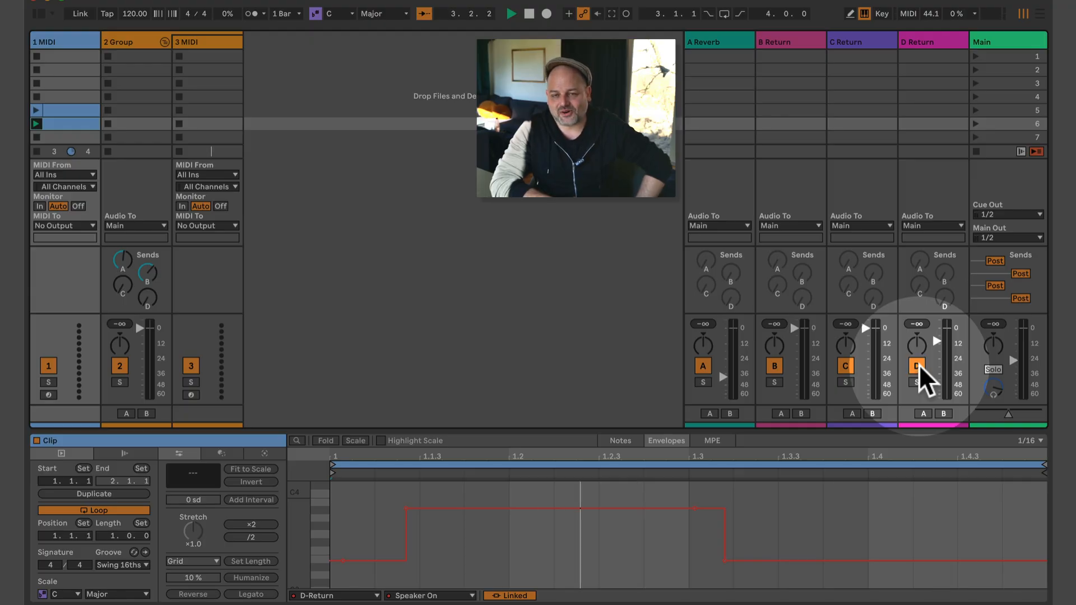
left_click(917, 366)
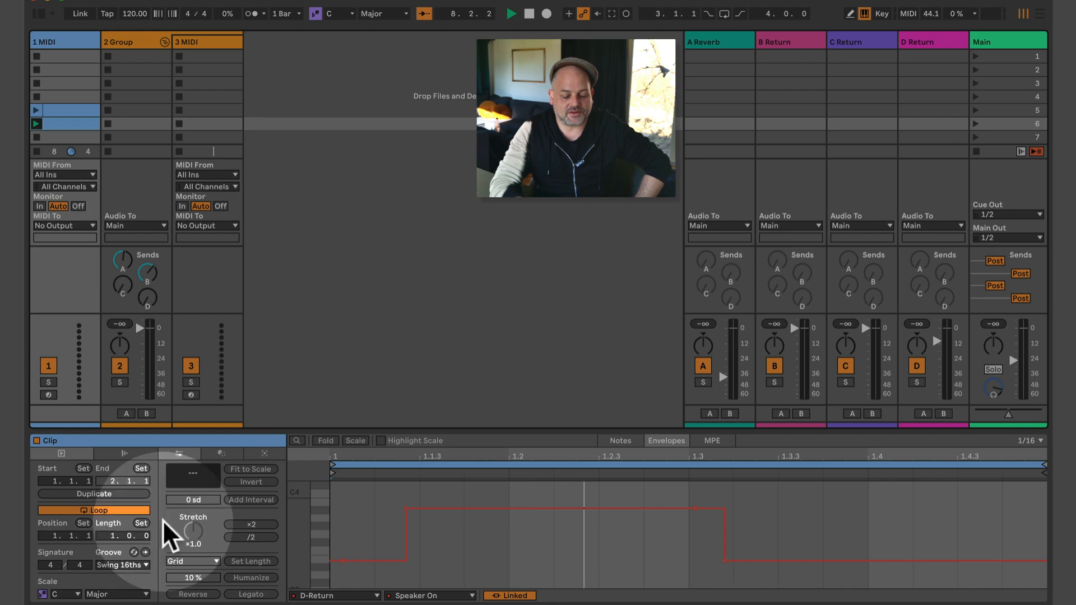
Disable clip looping, remove the Off drop near 1.3, and move the On step to the clip start.
left_click(130, 509)
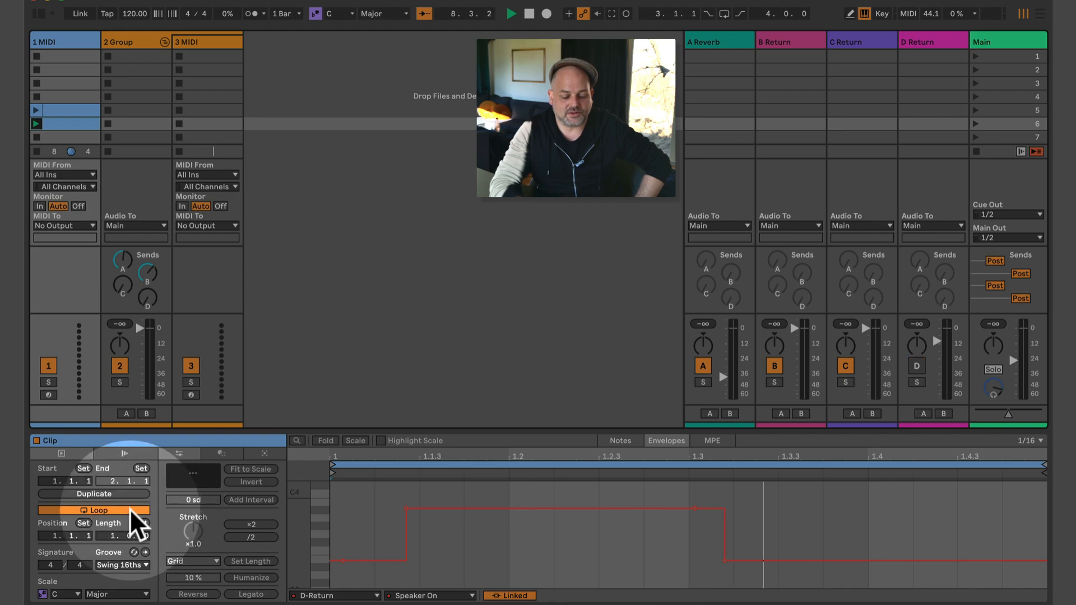
left_click(725, 559)
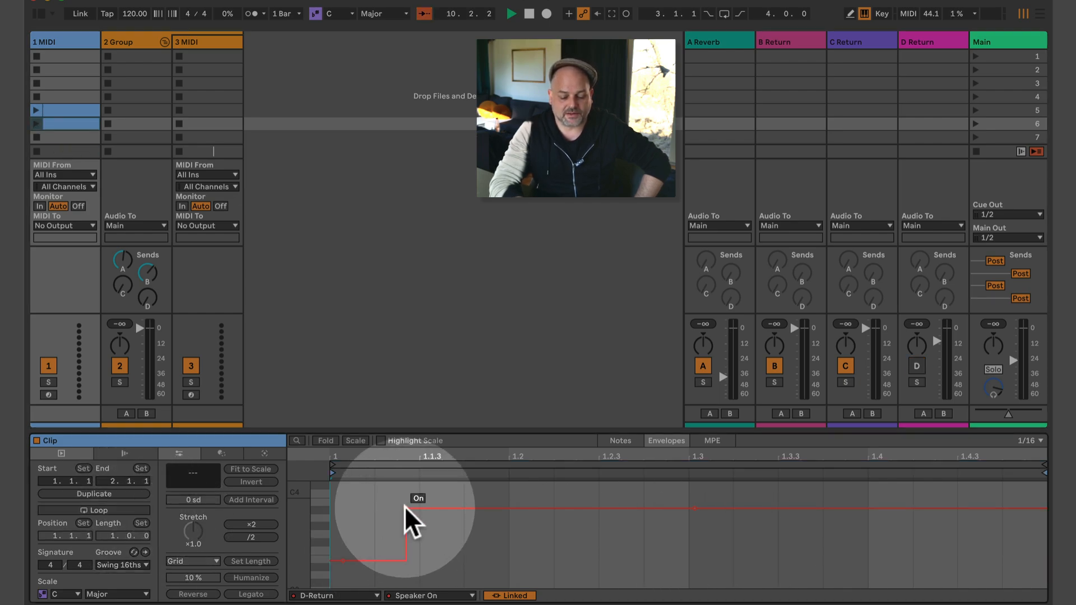
left_click_drag(405, 506, 343, 508)
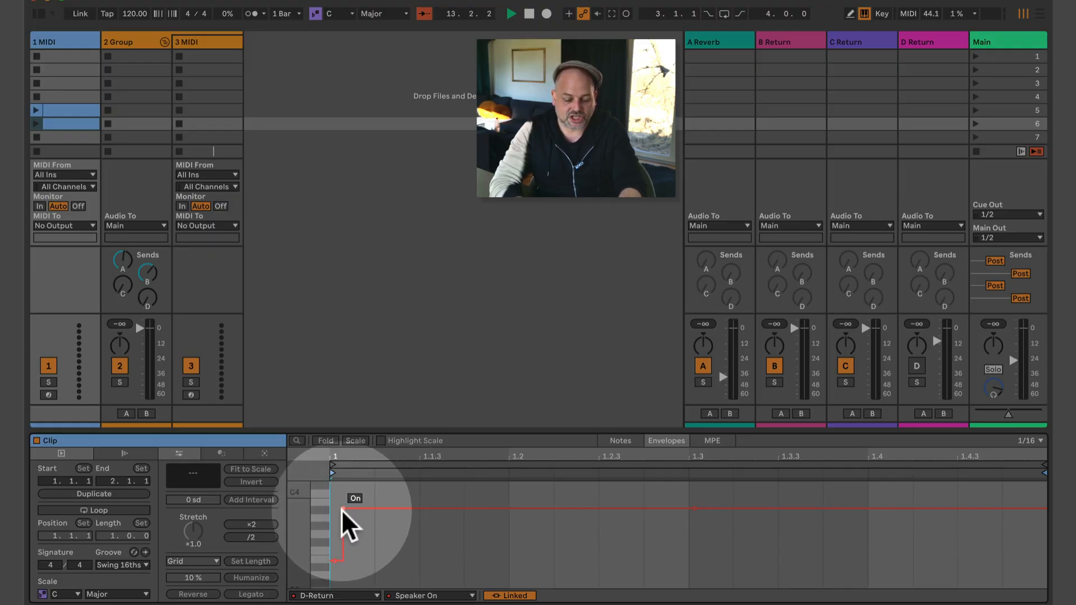
left_click_drag(342, 506, 335, 507)
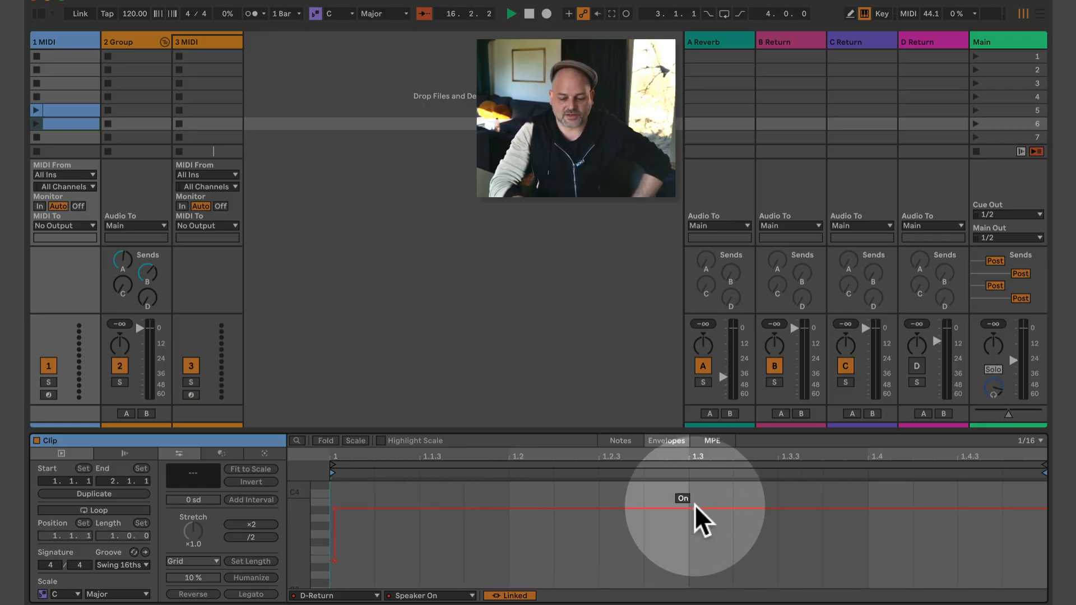
Adjust the envelope's end section with breakpoints near 1.3.3, then launch scene 6.
left_click(754, 509)
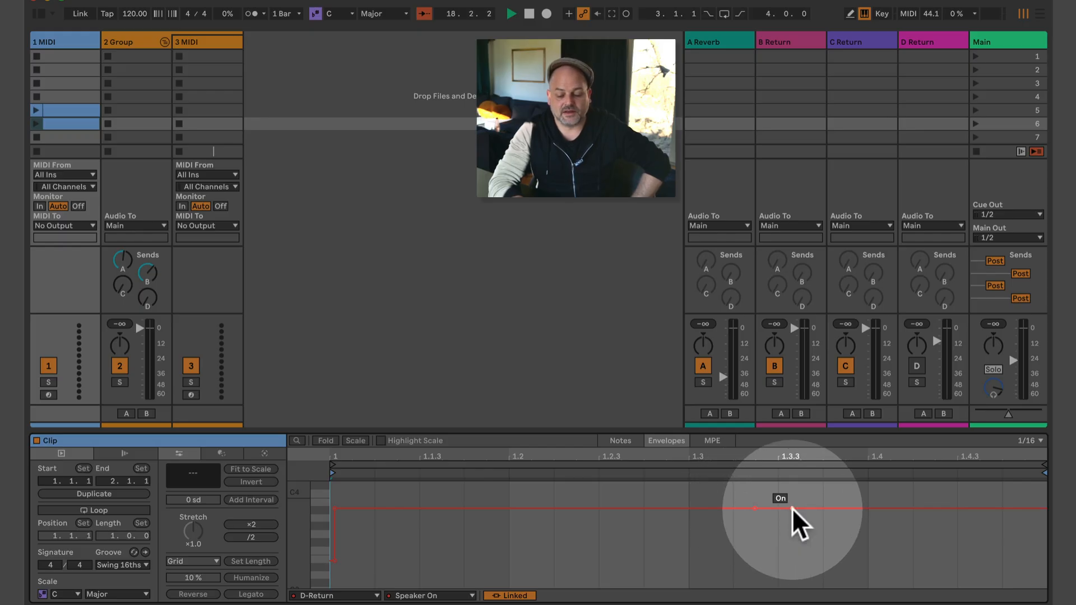
left_click(791, 509)
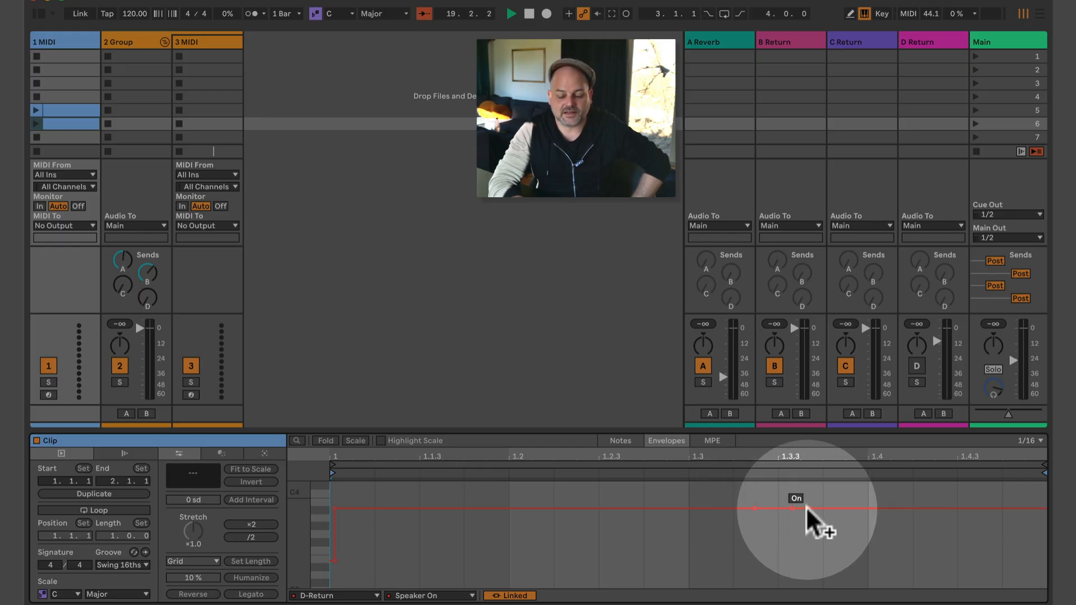
left_click_drag(807, 508, 755, 506)
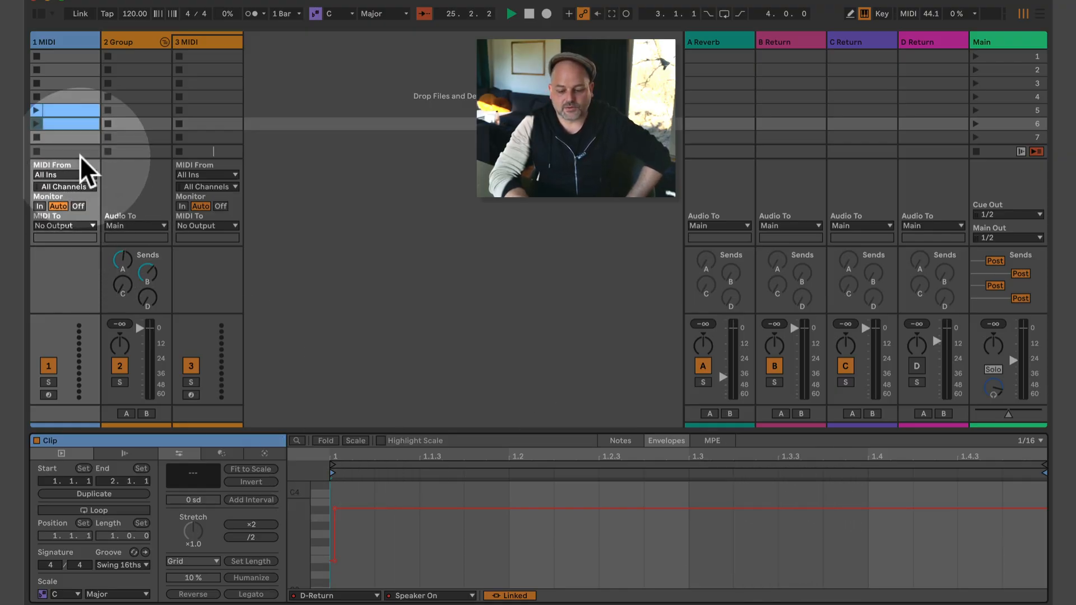
left_click(973, 123)
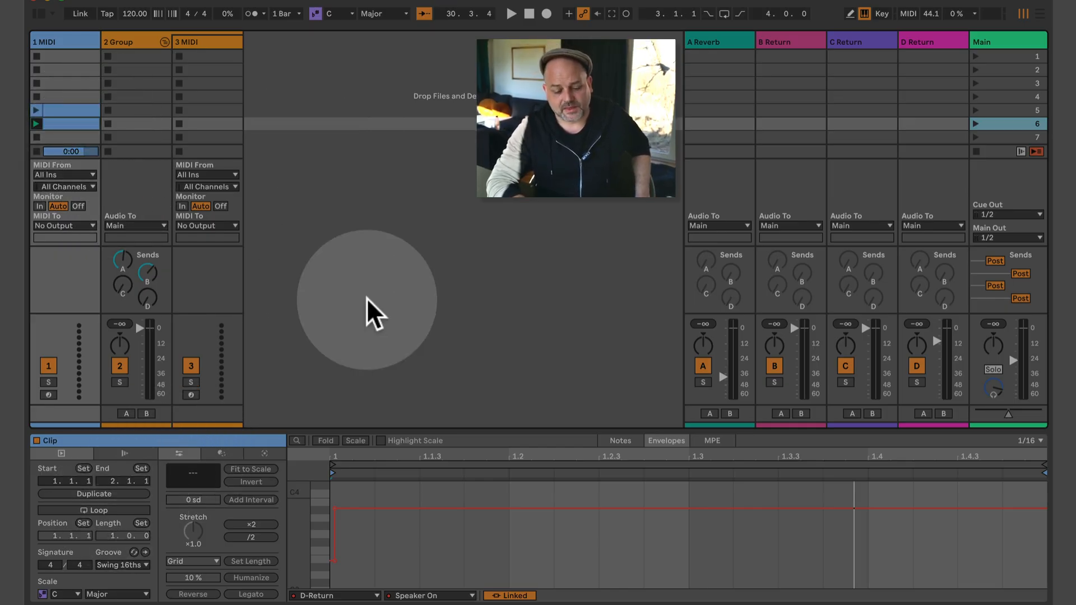
Show 1 MIDI's devices and unfold Automate Group Tracks 01 and Automate Master Track 01.
left_click(79, 42)
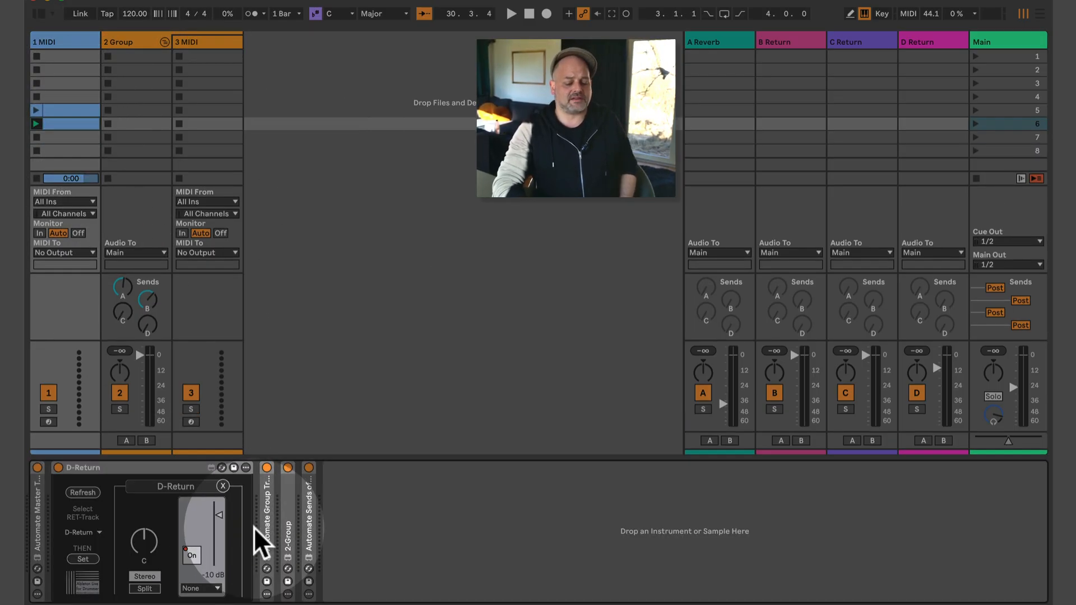
double_click(267, 518)
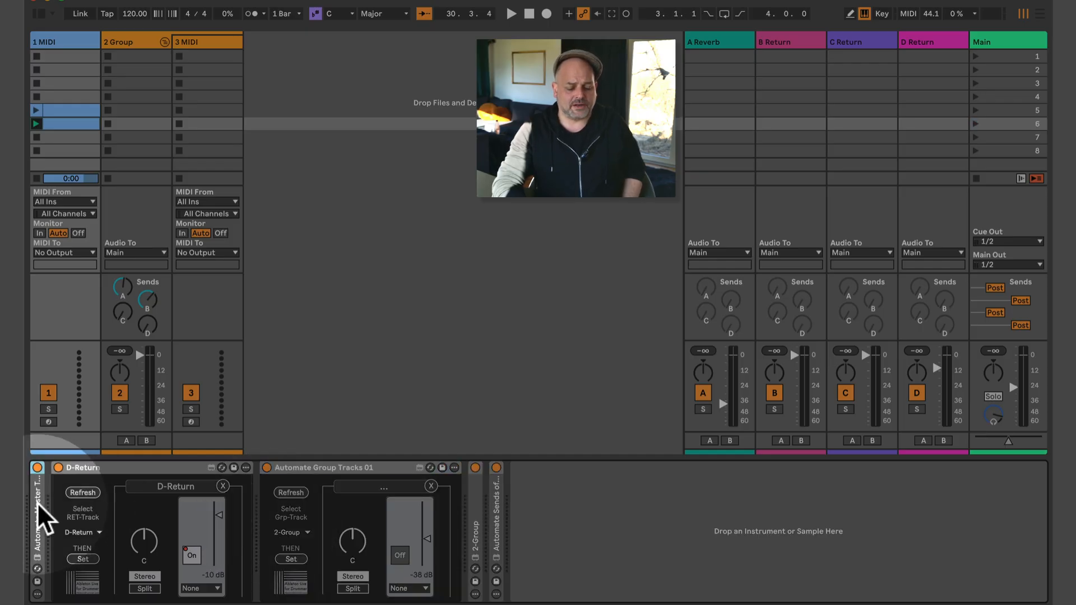
double_click(37, 502)
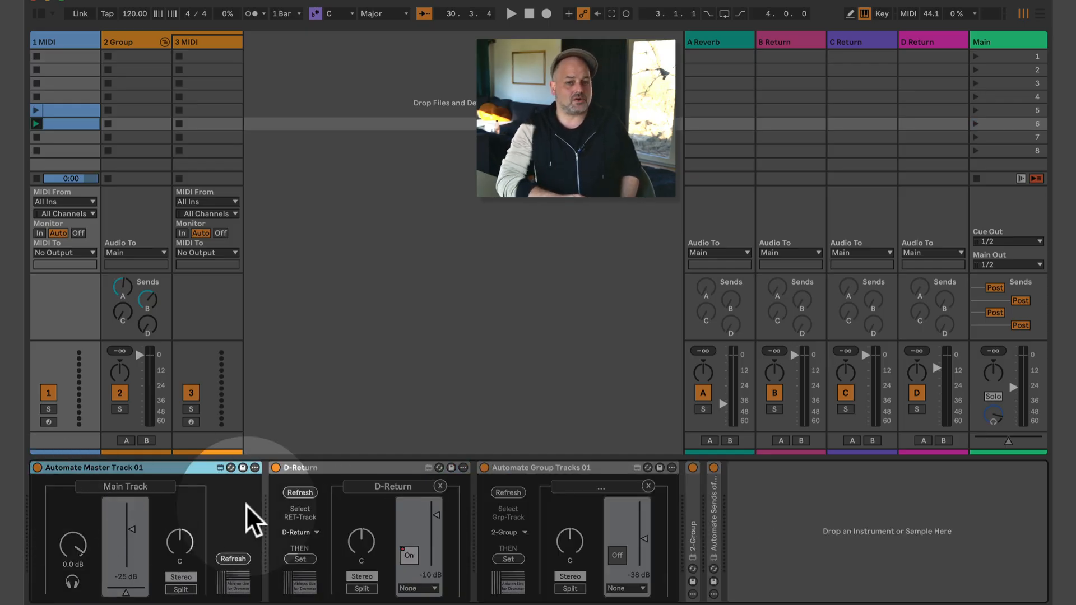